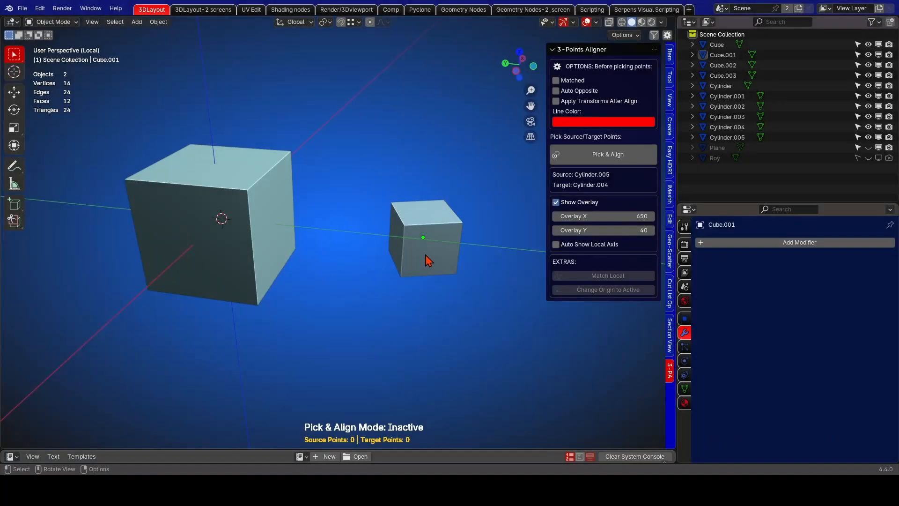
Align the small cube to the large cube with Pick & Align, using three pairs of source and target corners
{"action": "left_click", "coordinate": [428, 261]}
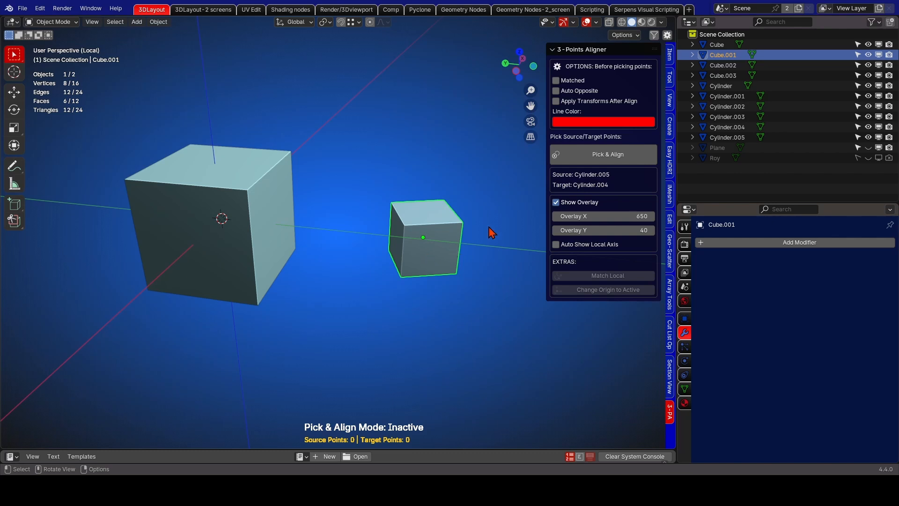
{"action": "left_click", "coordinate": [583, 157]}
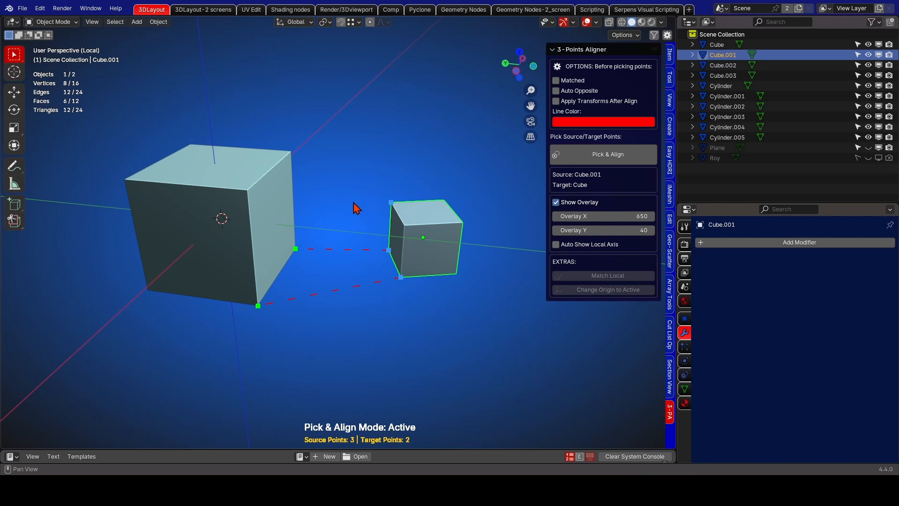
{"action": "left_click", "coordinate": [291, 153]}
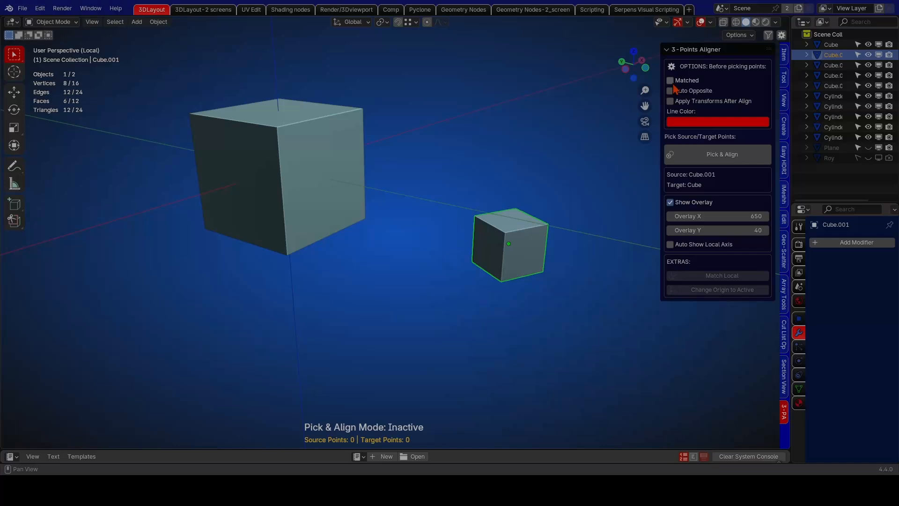
Enable Matched and align the small cube's face to the large cube's facing side by picking three corner pairs
{"action": "left_click", "coordinate": [670, 81]}
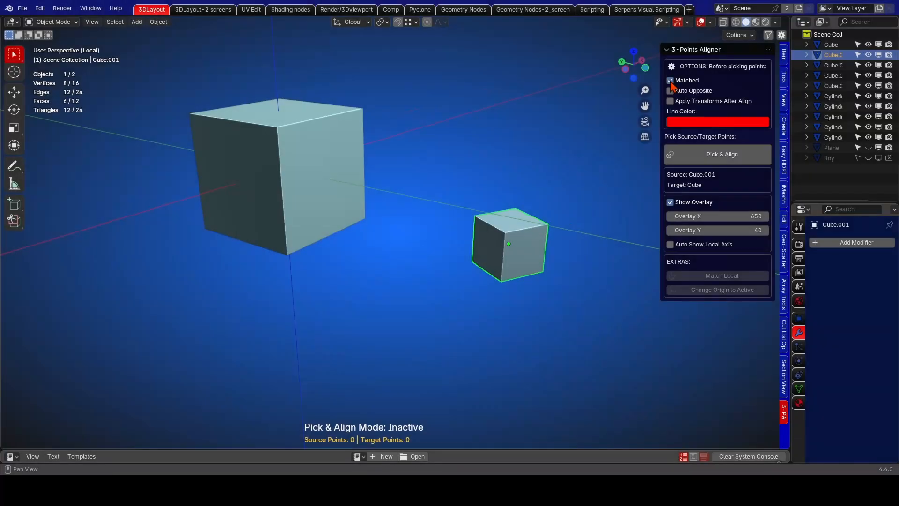
{"action": "left_click", "coordinate": [688, 157]}
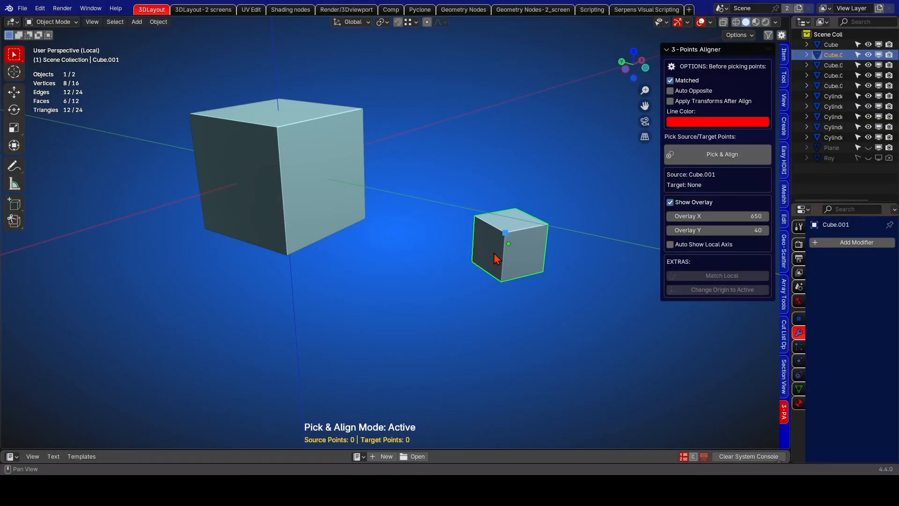
{"action": "left_click", "coordinate": [472, 261]}
{"action": "left_click", "coordinate": [365, 219]}
{"action": "left_click", "coordinate": [501, 281]}
{"action": "left_click", "coordinate": [288, 255]}
{"action": "left_click", "coordinate": [504, 231]}
{"action": "left_click", "coordinate": [277, 128]}
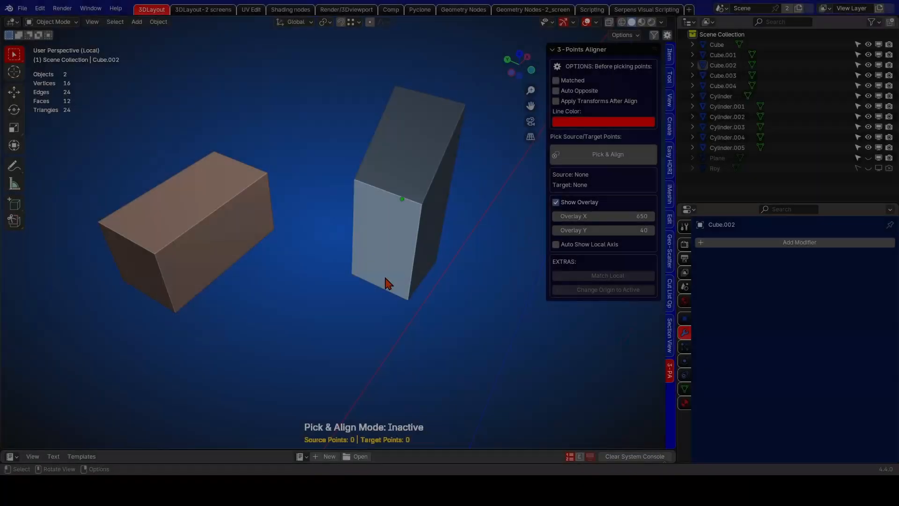
With Matched enabled, align the grey box's end face to the orange box's end face using three corner pairs
{"action": "left_click", "coordinate": [424, 257]}
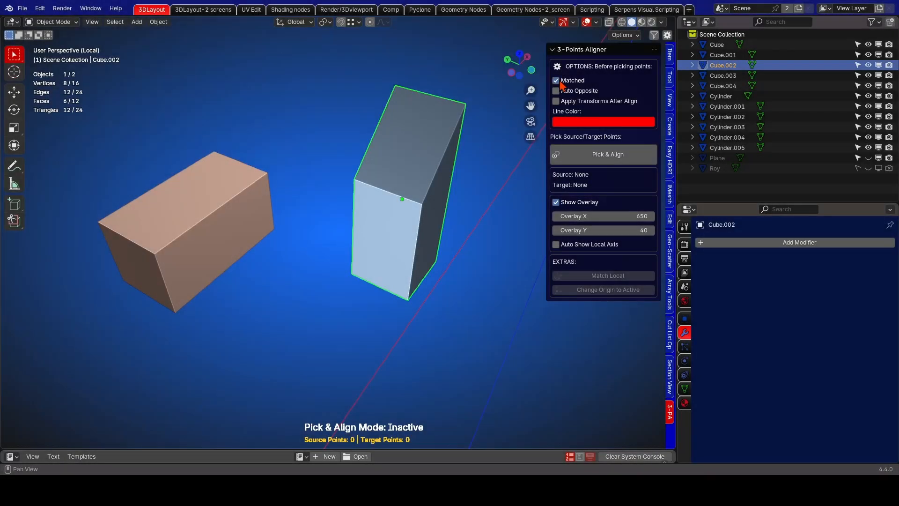
{"action": "left_click", "coordinate": [594, 156]}
{"action": "left_click", "coordinate": [352, 273]}
{"action": "left_click", "coordinate": [274, 229]}
{"action": "left_click", "coordinate": [408, 300]}
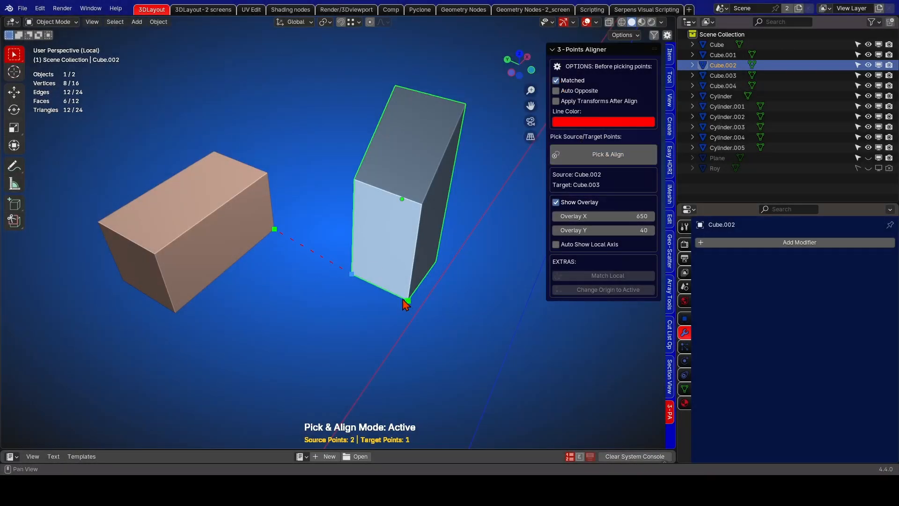
{"action": "left_click", "coordinate": [176, 312]}
{"action": "left_click", "coordinate": [420, 204]}
{"action": "left_click", "coordinate": [156, 254]}
{"action": "middle_click_drag", "start_coordinate": [180, 261], "coordinate": [349, 224]}
{"action": "left_click", "coordinate": [460, 292]}
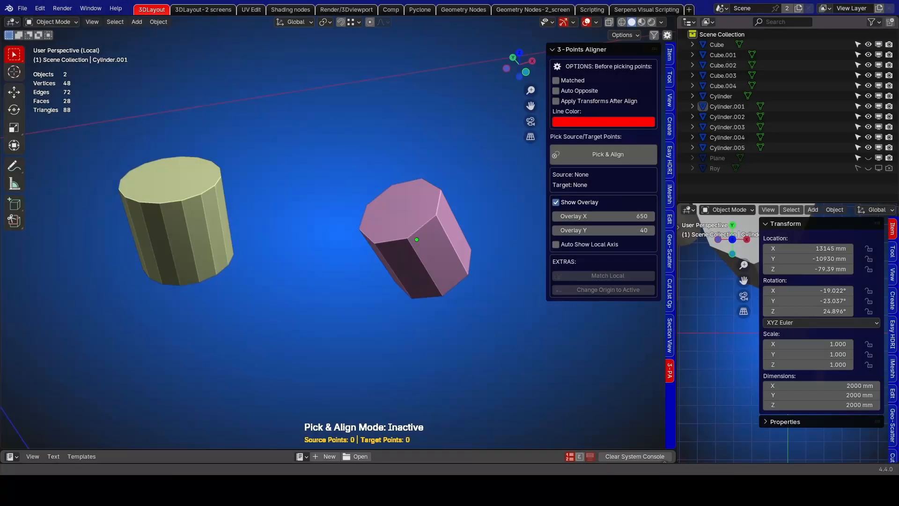
With Auto Opposite enabled, align the pink cylinder's end cap to the yellow cylinder's top cap using Pick & Align
{"action": "left_click", "coordinate": [419, 258]}
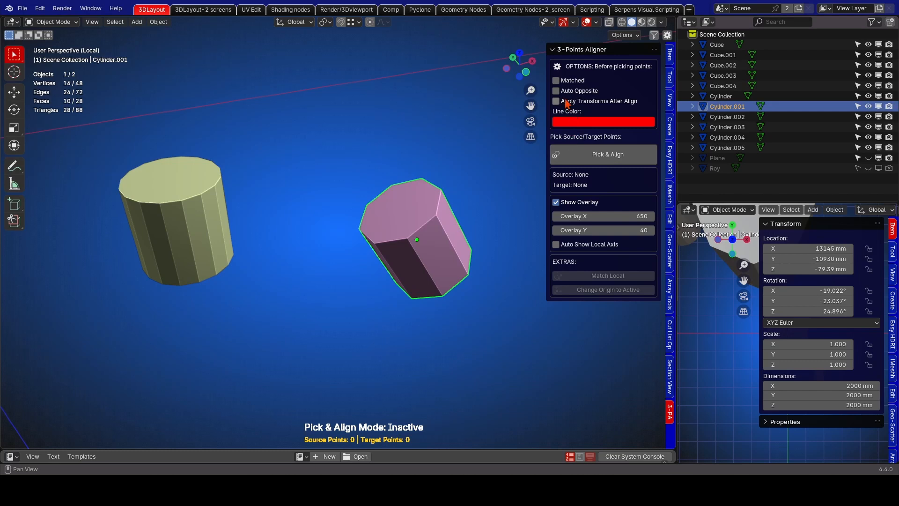
{"action": "left_click", "coordinate": [593, 155]}
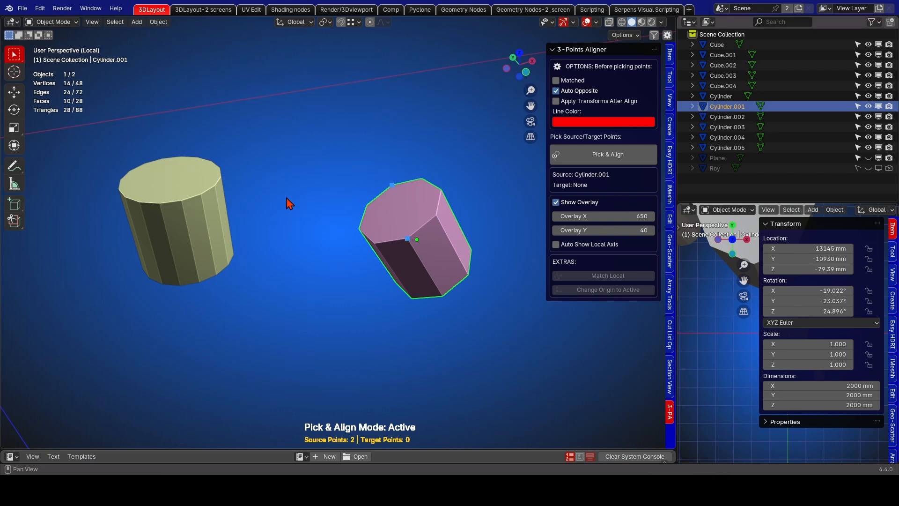
{"action": "left_click", "coordinate": [185, 193]}
{"action": "left_click", "coordinate": [121, 180]}
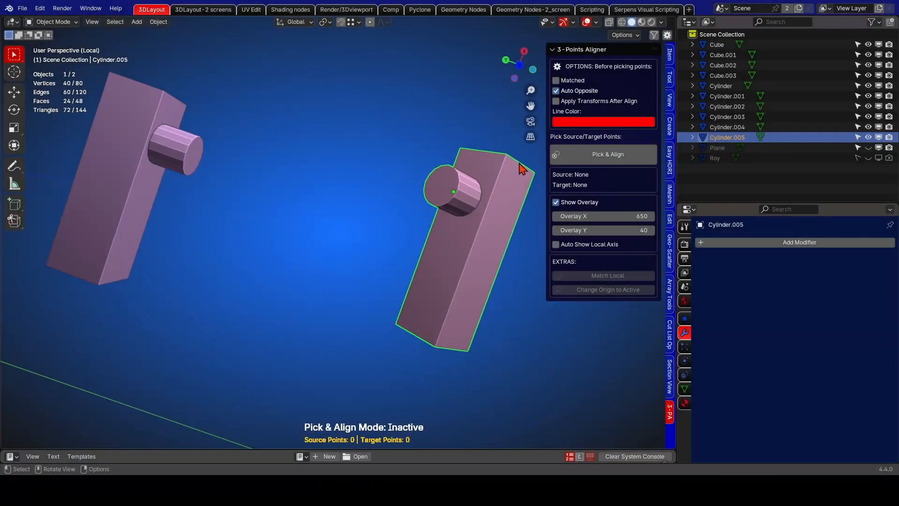
Align the selected arm's peg end to the other arm's peg end using Pick & Align with Auto Opposite
{"action": "left_click", "coordinate": [577, 154]}
{"action": "left_click", "coordinate": [460, 181]}
{"action": "left_click", "coordinate": [189, 146]}
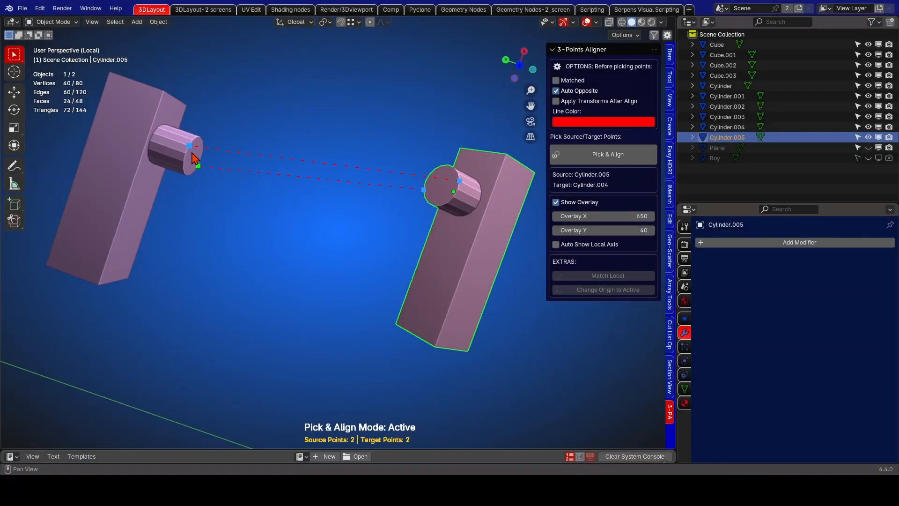
{"action": "left_click", "coordinate": [442, 165]}
{"action": "left_click", "coordinate": [205, 140]}
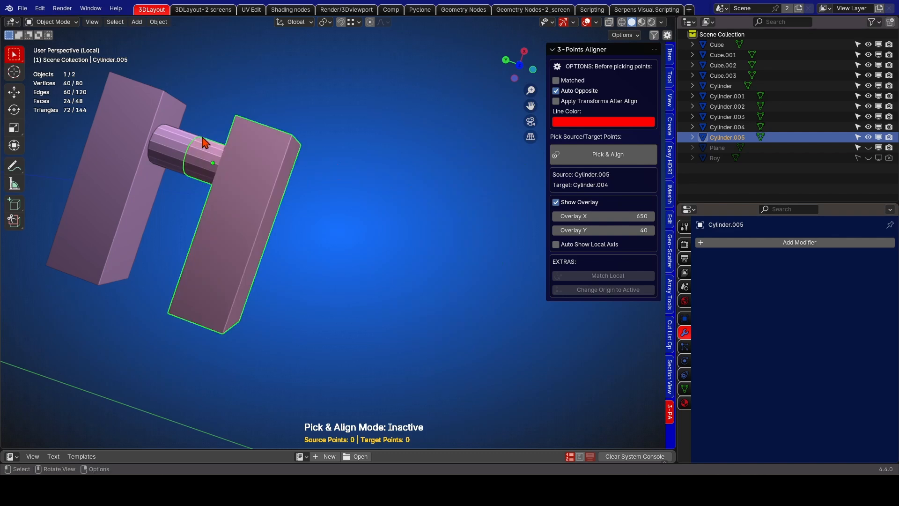
Try rotating the aligned arm about the Y axis, and undo back to its unaligned position
{"action": "key", "text": "r"}
{"action": "key", "text": "y"}
{"action": "key", "text": "Escape"}
{"action": "key", "text": "ctrl+z"}
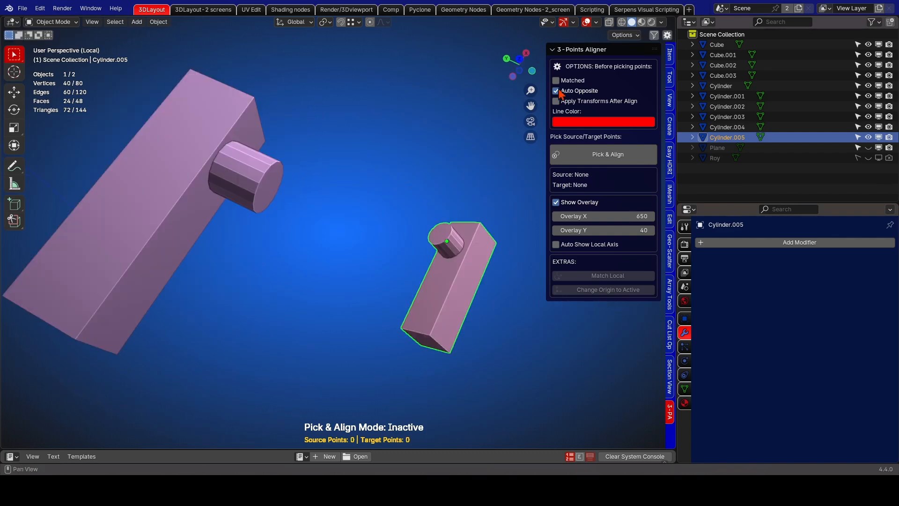
Enable Matched alongside Auto Opposite and align the smaller arm's peg end to the larger arm's peg end
{"action": "left_click", "coordinate": [556, 81]}
{"action": "left_click", "coordinate": [577, 154]}
{"action": "left_click", "coordinate": [447, 228]}
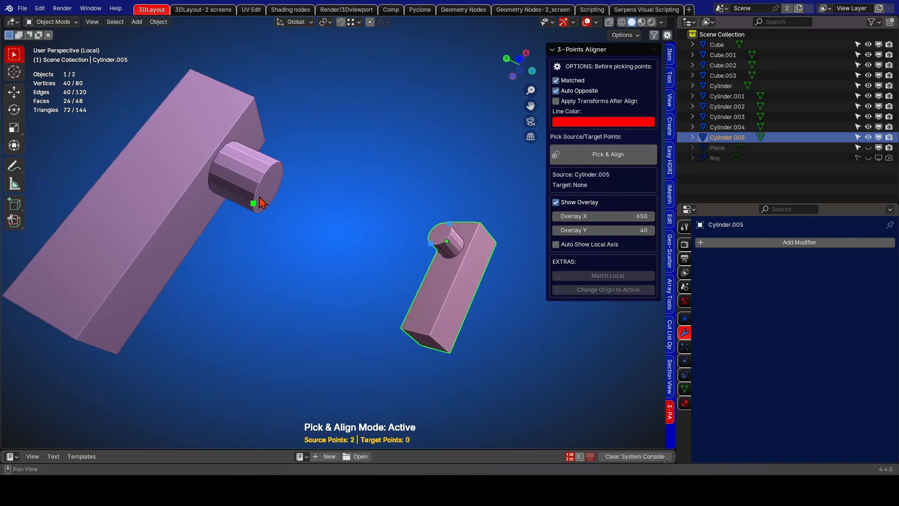
{"action": "left_click", "coordinate": [258, 198]}
{"action": "left_click", "coordinate": [439, 224]}
{"action": "left_click", "coordinate": [281, 173]}
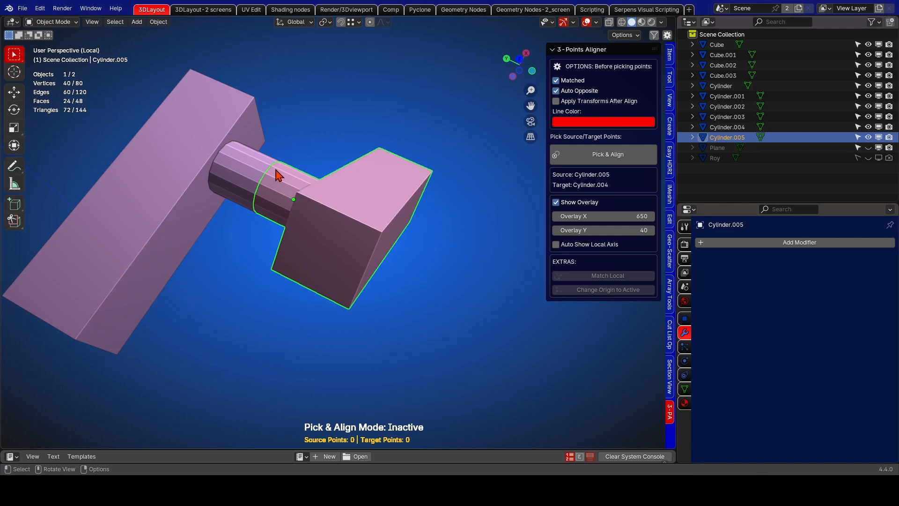
Rotate the attached arm about the Y axis around the peg joint
{"action": "key", "text": "r"}
{"action": "key", "text": "y"}
{"action": "left_click", "coordinate": [379, 206]}
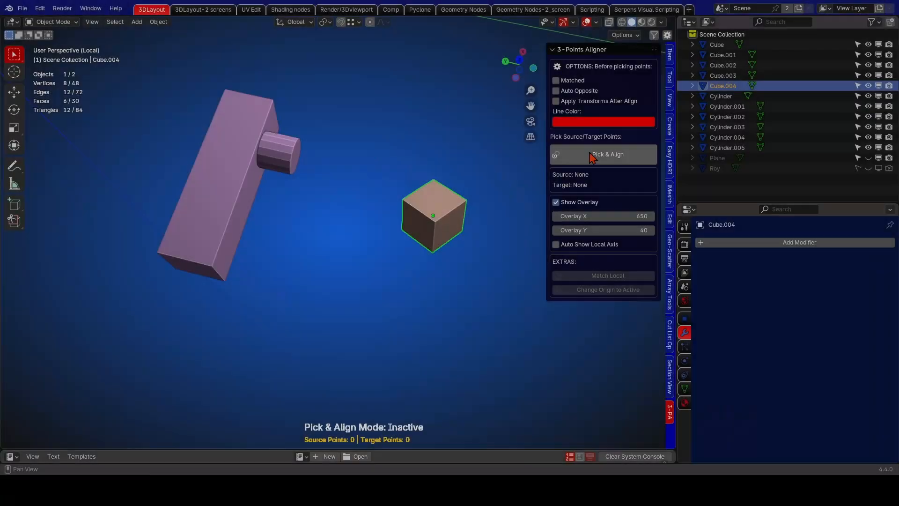
Align the small orange cube to the end of the arm's peg by picking three source and target point pairs
{"action": "left_click", "coordinate": [604, 155]}
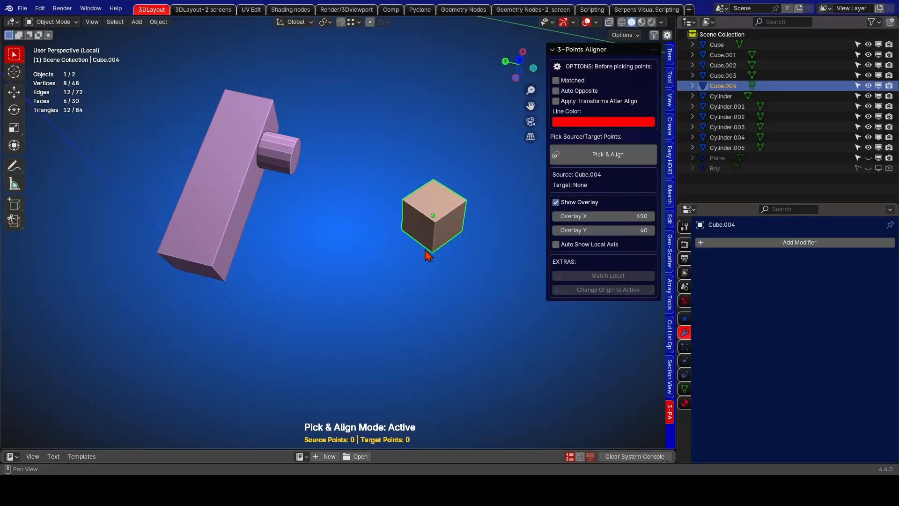
{"action": "left_click", "coordinate": [291, 175]}
{"action": "left_click", "coordinate": [402, 230]}
{"action": "left_click", "coordinate": [300, 156]}
{"action": "left_click", "coordinate": [412, 208]}
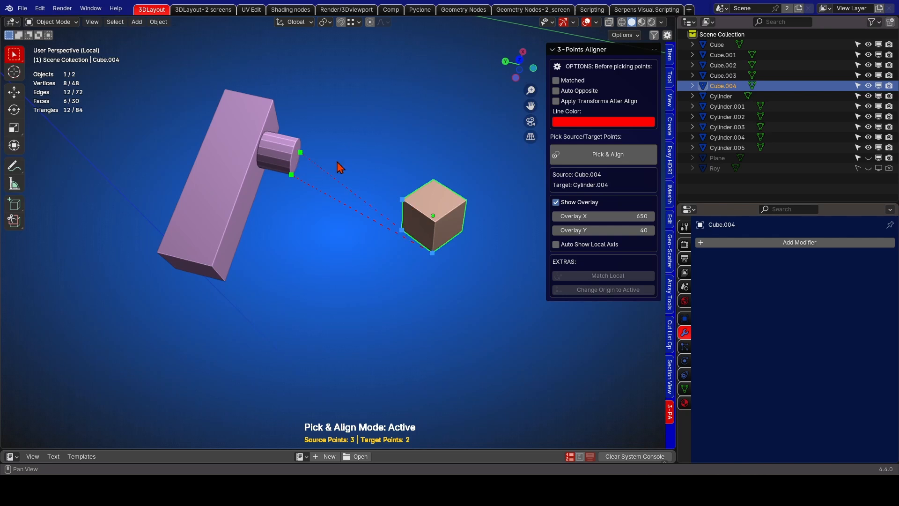
{"action": "left_click", "coordinate": [297, 145]}
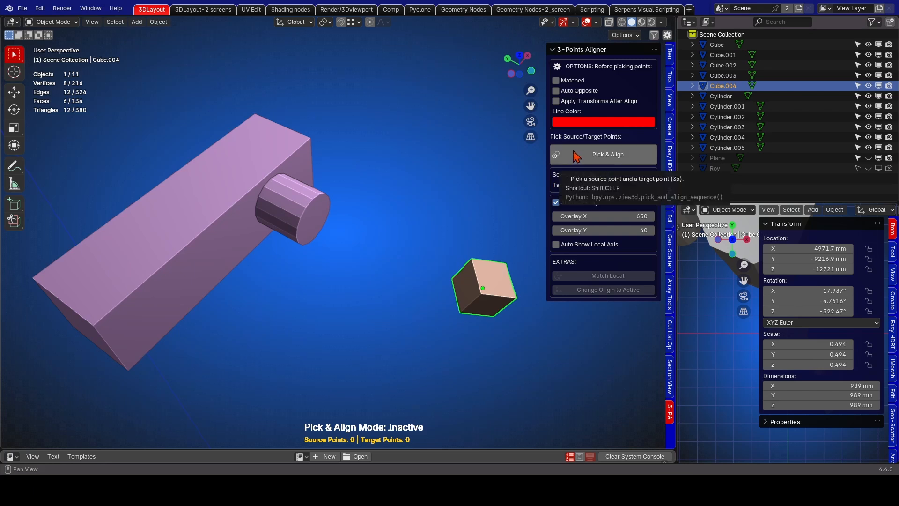
{"action": "left_click", "coordinate": [576, 156]}
{"action": "left_click", "coordinate": [482, 293]}
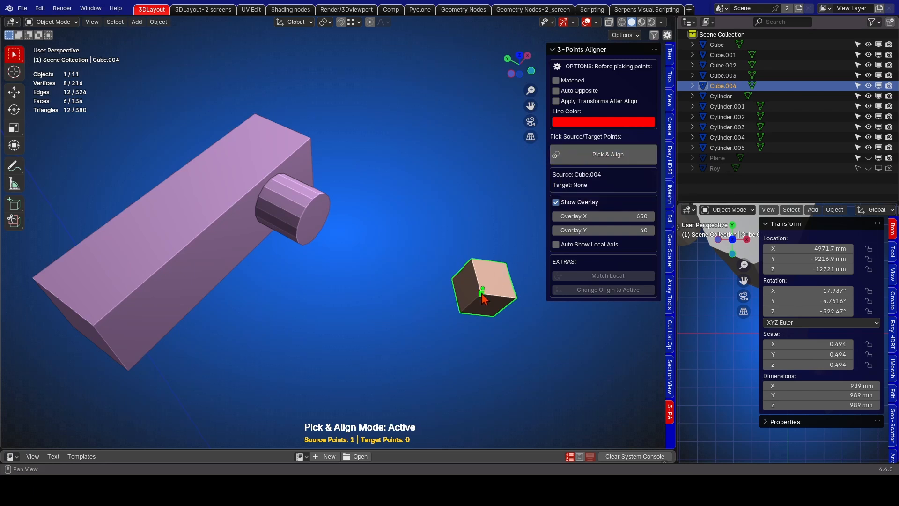
{"action": "left_click", "coordinate": [301, 218]}
{"action": "left_click", "coordinate": [315, 238]}
{"action": "key", "text": "Escape"}
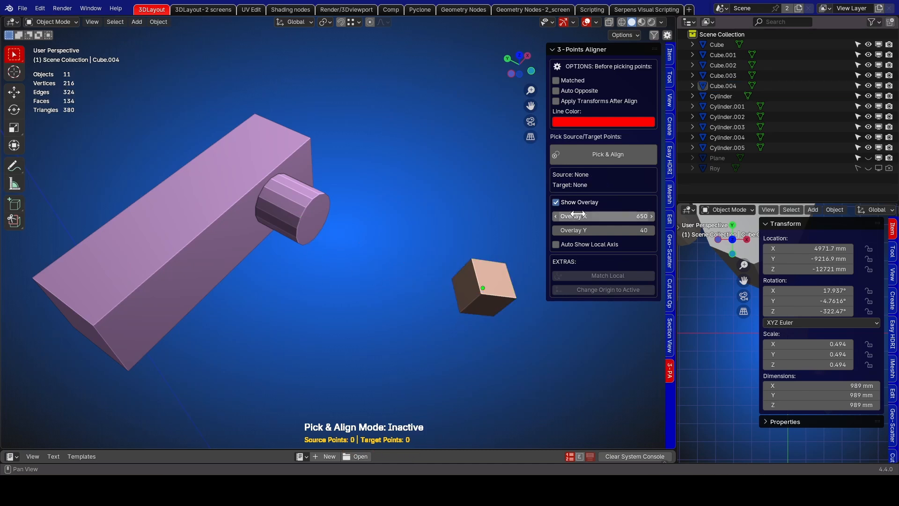
Reposition the status overlay with Overlay X 758 and Overlay Y 58, and enable Auto Show Local Axis
{"action": "left_click_drag", "start_coordinate": [602, 218], "coordinate": [815, 217]}
{"action": "left_click_drag", "start_coordinate": [568, 216], "coordinate": [428, 216]}
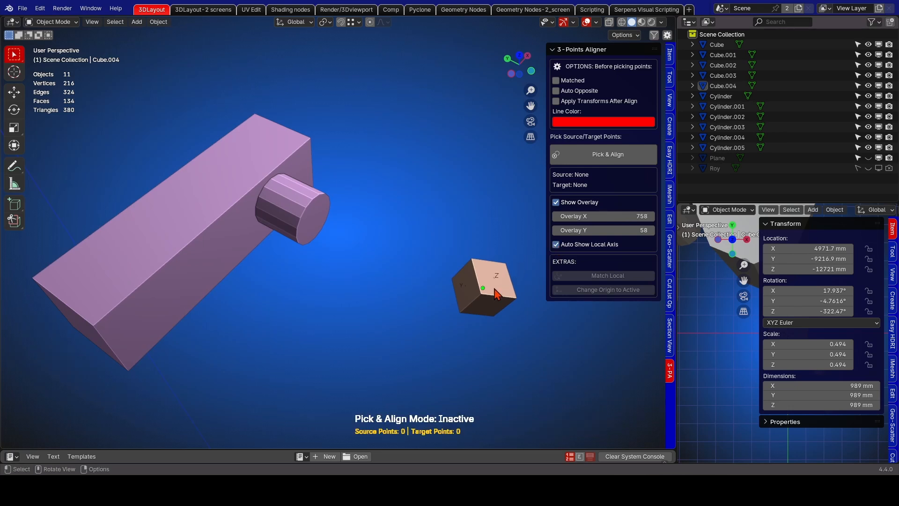
Examine the local axes shown on the small orange cube and on the arm with the peg
{"action": "left_click", "coordinate": [496, 295]}
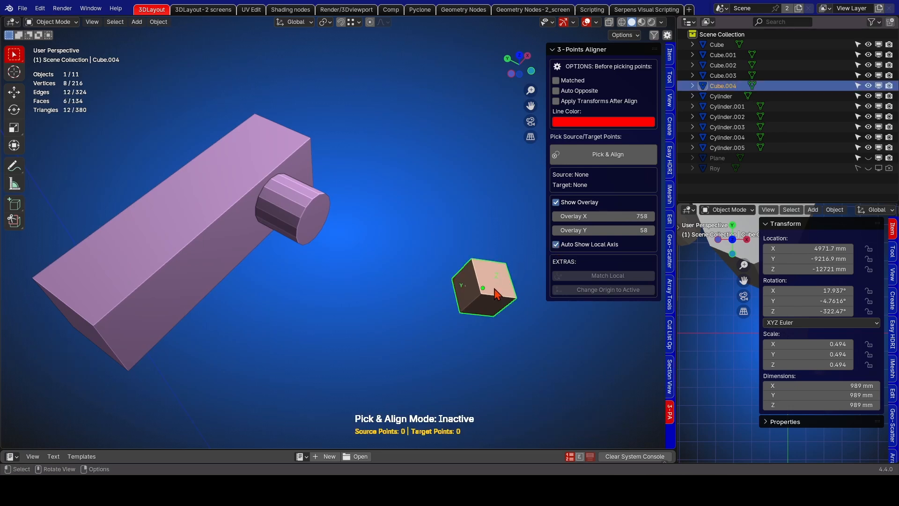
{"action": "left_click", "coordinate": [314, 221]}
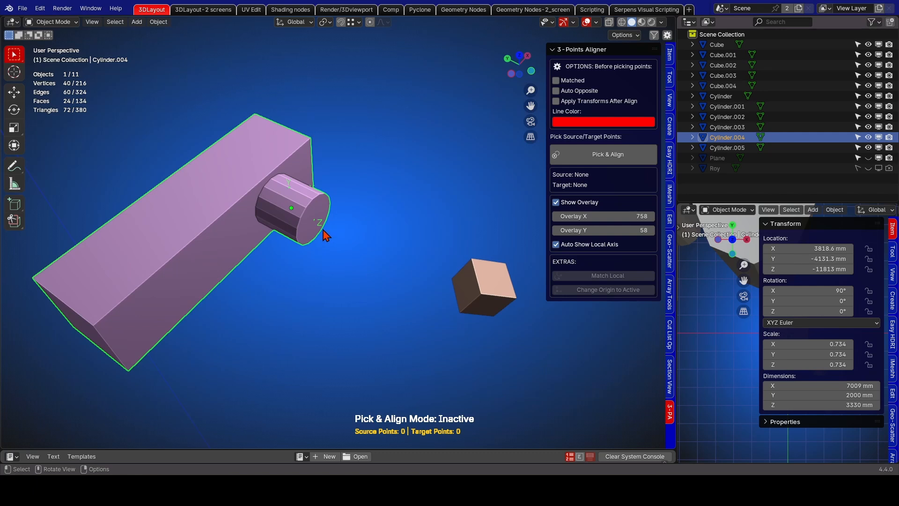
{"action": "left_click", "coordinate": [480, 296]}
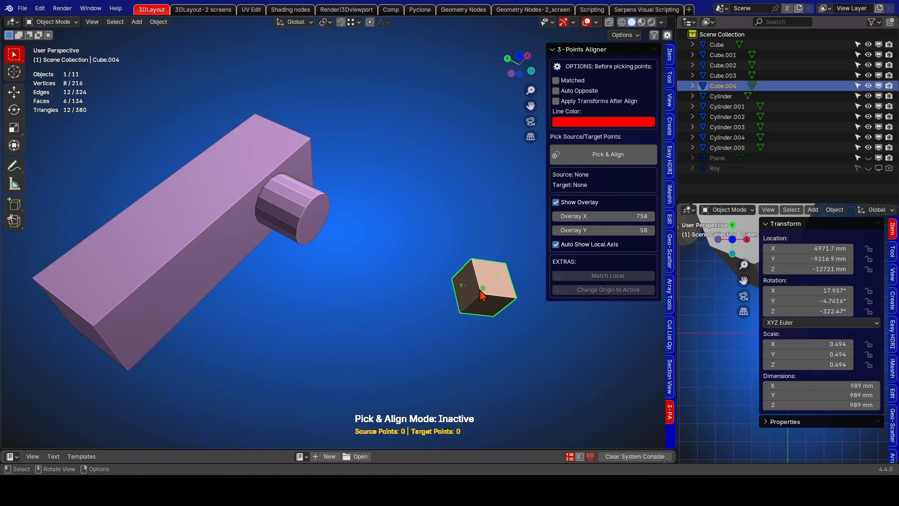
{"action": "middle_click_drag", "start_coordinate": [497, 283], "coordinate": [478, 256]}
{"action": "left_click_drag", "start_coordinate": [530, 106], "coordinate": [423, 11]}
{"action": "scroll", "coordinate": [443, 224], "scroll_direction": "up", "scroll_amount": 2}
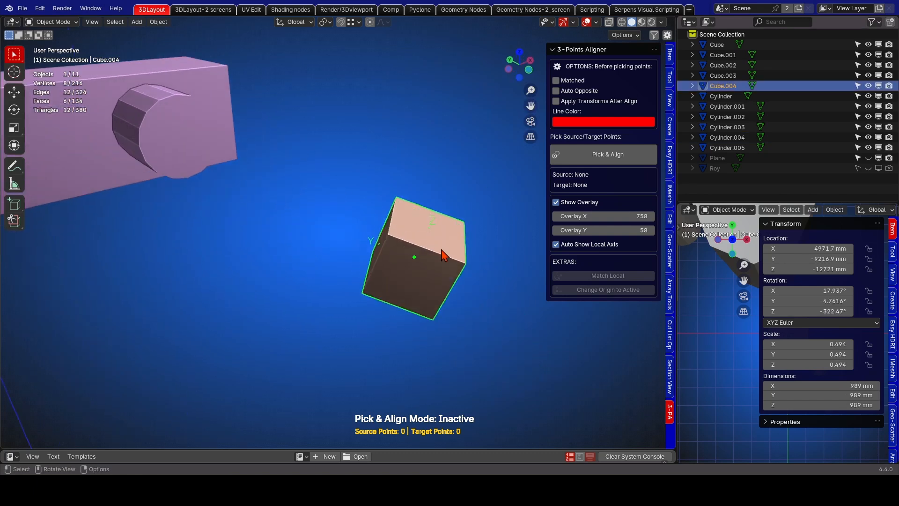
{"action": "left_click", "coordinate": [187, 168]}
{"action": "middle_click_drag", "start_coordinate": [187, 169], "coordinate": [259, 219]}
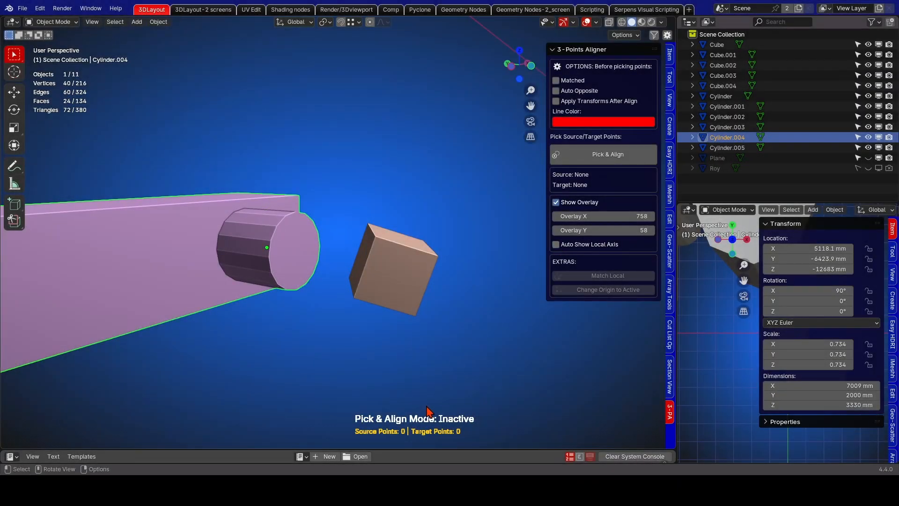
Toggle the display of the Pick & Align status overlay
{"action": "left_click", "coordinate": [557, 203]}
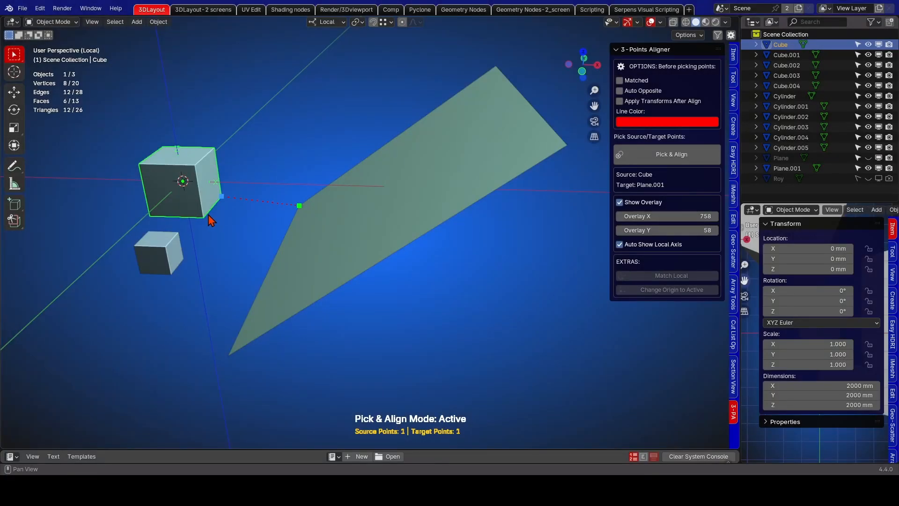
Align the large cube to the tilted plane by picking the second and third source and target point pairs
{"action": "left_click", "coordinate": [203, 217]}
{"action": "left_click", "coordinate": [228, 356]}
{"action": "left_click", "coordinate": [215, 148]}
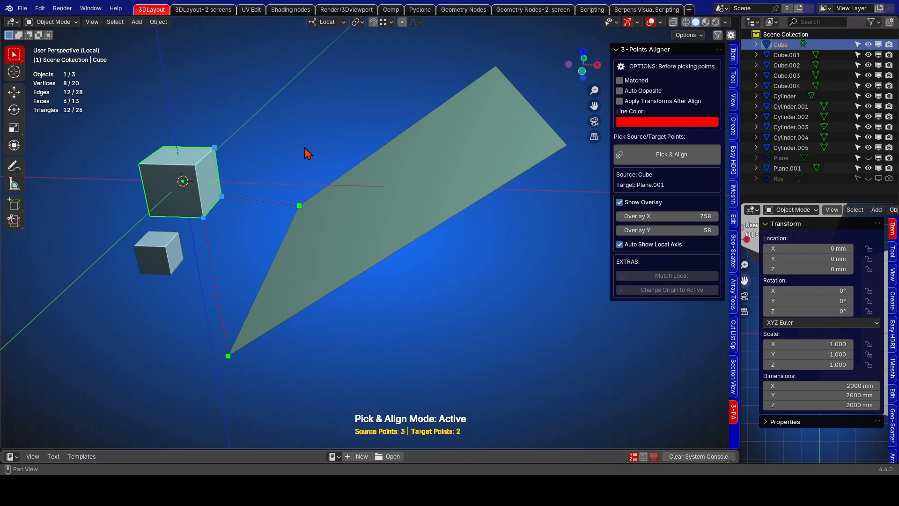
{"action": "left_click", "coordinate": [500, 75]}
Check the tilted plane's local axes and try moving the aligned cube along its local X axis
{"action": "left_click", "coordinate": [399, 176]}
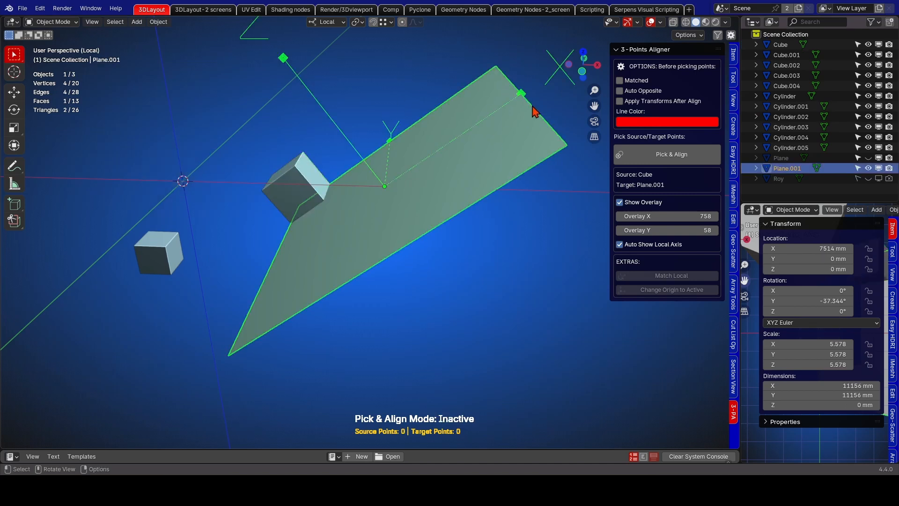
{"action": "left_click", "coordinate": [312, 180]}
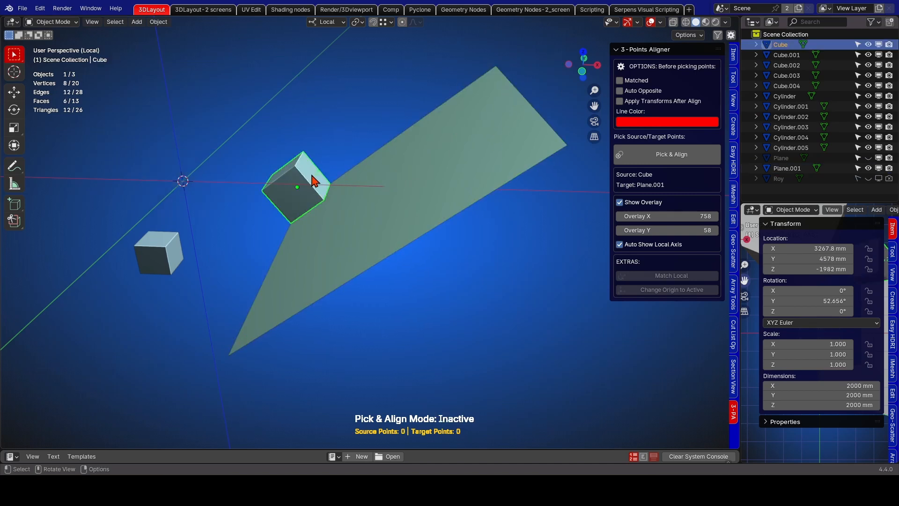
{"action": "key", "text": "g"}
{"action": "key", "text": "x"}
{"action": "right_click", "coordinate": [318, 177]}
Match the aligned cube's local axes to the tilted plane's with Match Local, and select only the cube
{"action": "left_click", "coordinate": [371, 231], "text": "shift"}
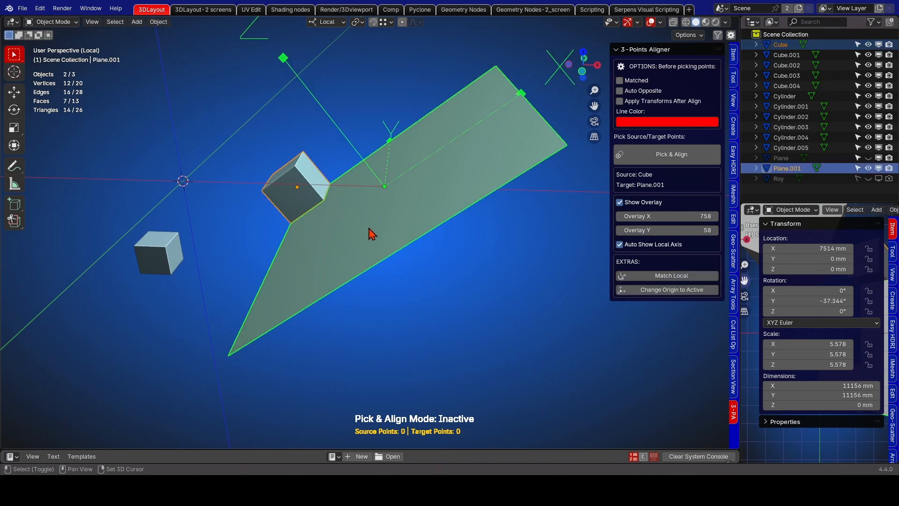
{"action": "left_click", "coordinate": [691, 277]}
{"action": "left_click", "coordinate": [309, 202]}
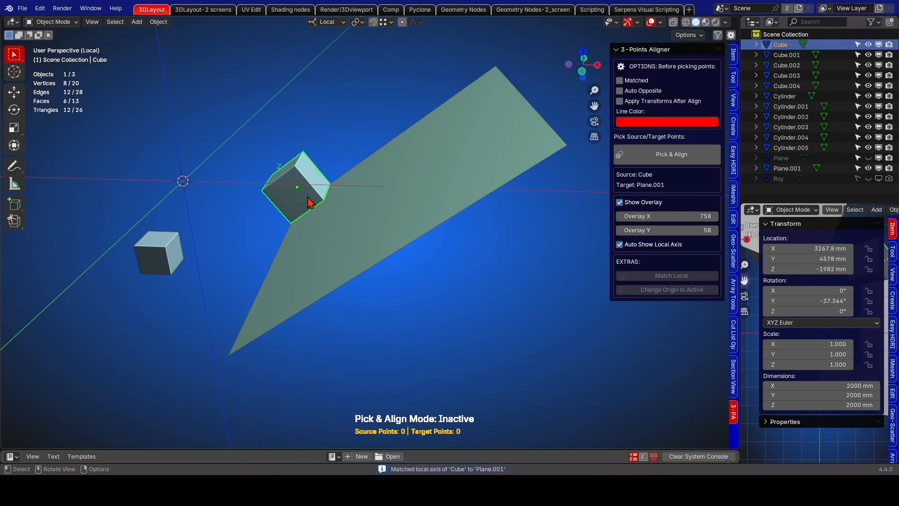
Move the aligned large cube about 2794.5 mm along its local X axis, and try moving it along its local Y axis
{"action": "key", "text": "g"}
{"action": "key", "text": "x"}
{"action": "left_click", "coordinate": [381, 202]}
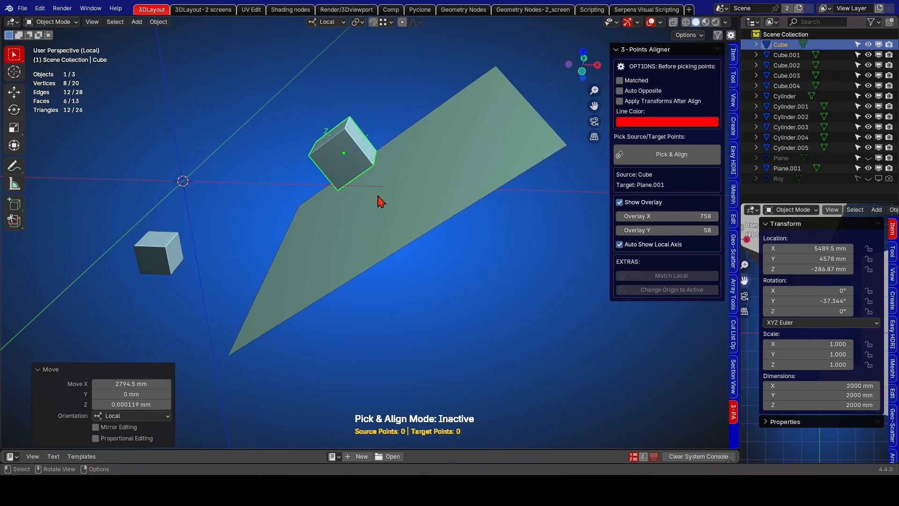
{"action": "key", "text": "g"}
{"action": "key", "text": "y"}
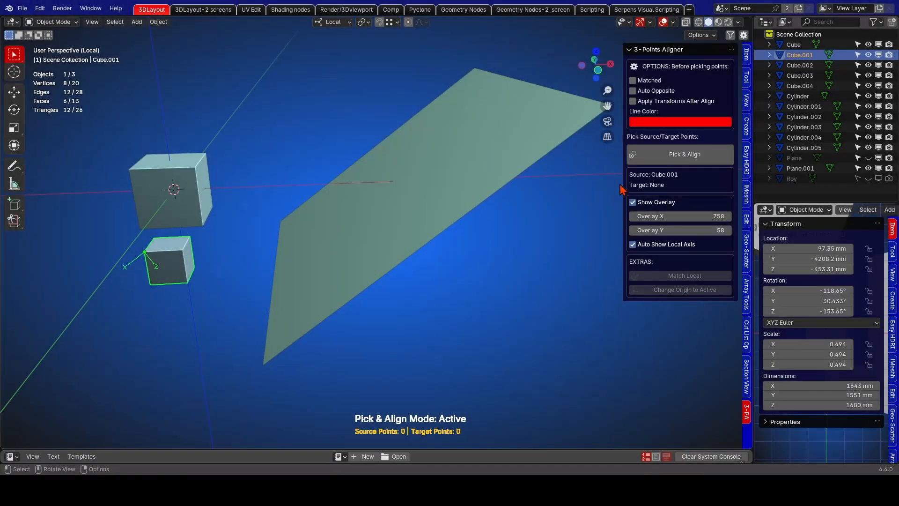
Align the small cube to the tilted plane by picking three source corners on the cube and three matching target corners on the plane
{"action": "left_click", "coordinate": [194, 268]}
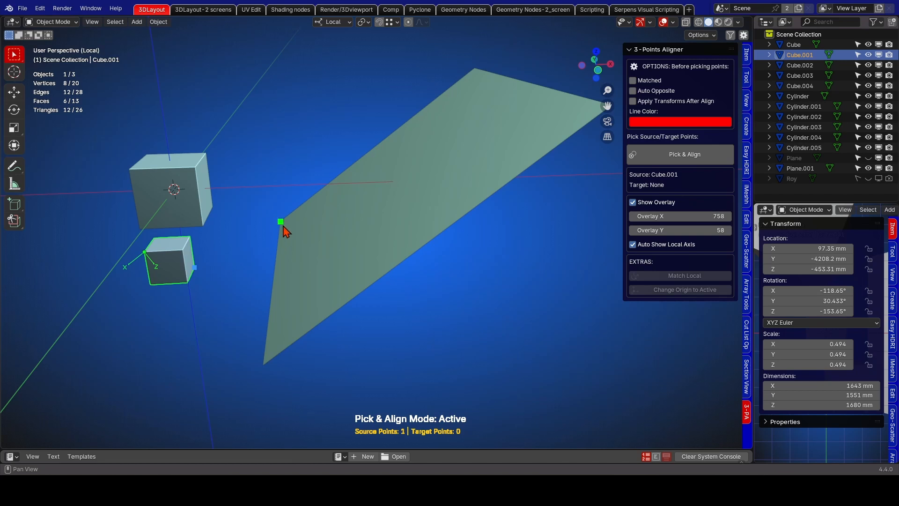
{"action": "left_click", "coordinate": [282, 224]}
{"action": "left_click", "coordinate": [188, 284]}
{"action": "left_click", "coordinate": [264, 367]}
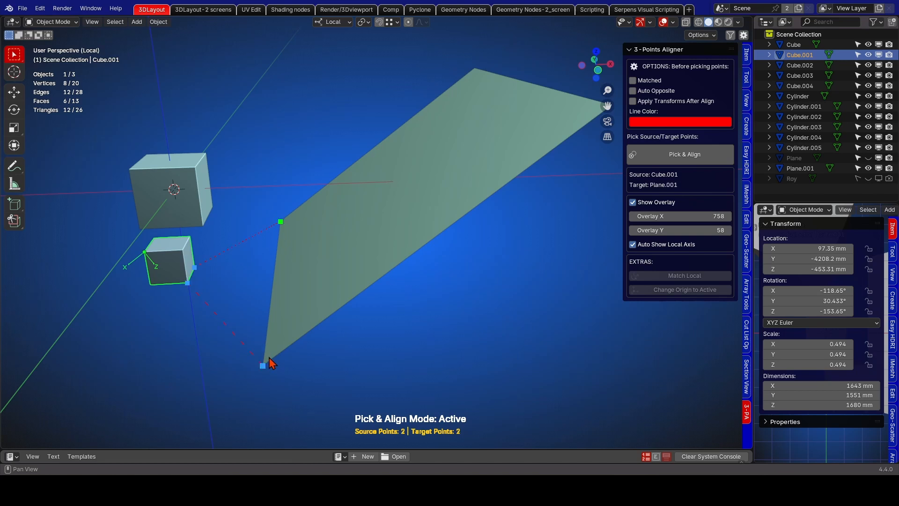
{"action": "left_click", "coordinate": [189, 236]}
{"action": "left_click", "coordinate": [474, 71]}
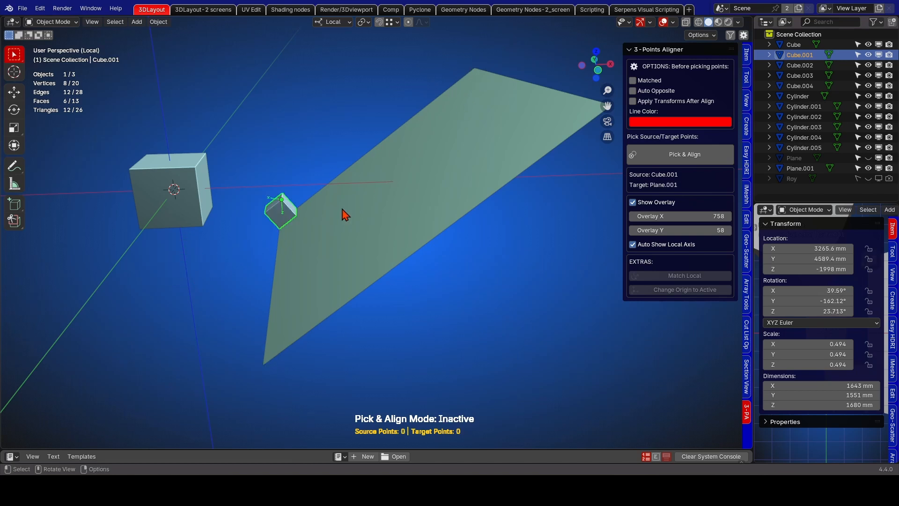
Try moving the aligned small cube along its local X axis
{"action": "key", "text": "g"}
{"action": "key", "text": "x"}
{"action": "right_click", "coordinate": [361, 198]}
Match the small cube's local axes to those of the tilted plane with Match Local
{"action": "left_click", "coordinate": [324, 244], "text": "shift"}
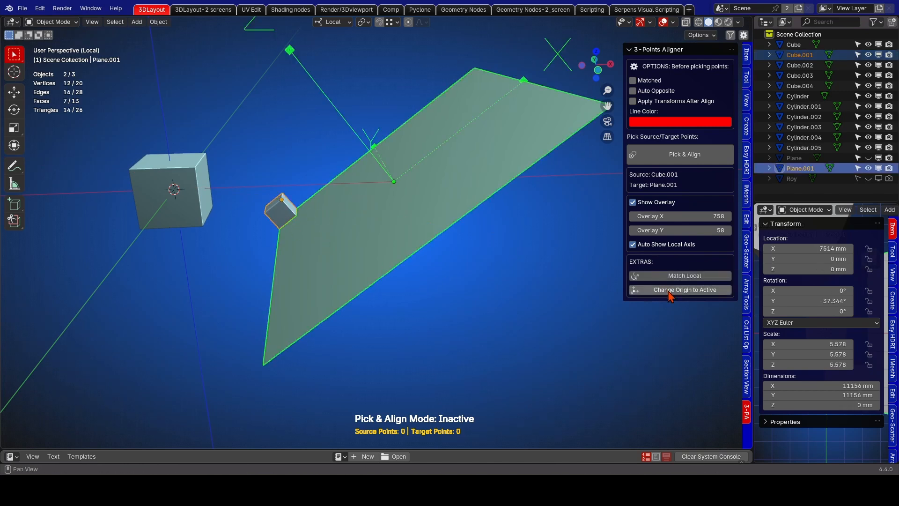
{"action": "left_click", "coordinate": [650, 290]}
Select only the small cube and move it along its local X axis
{"action": "left_click", "coordinate": [286, 213]}
{"action": "key", "text": "g"}
{"action": "key", "text": "x"}
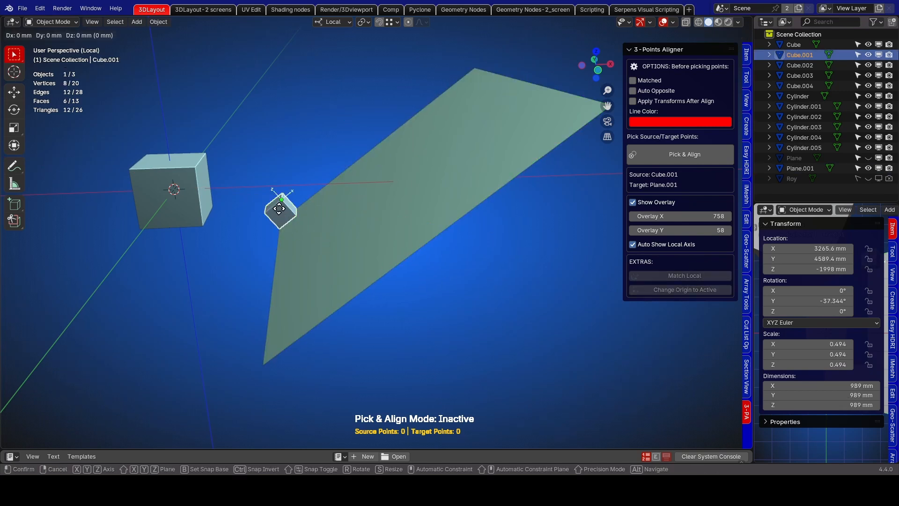